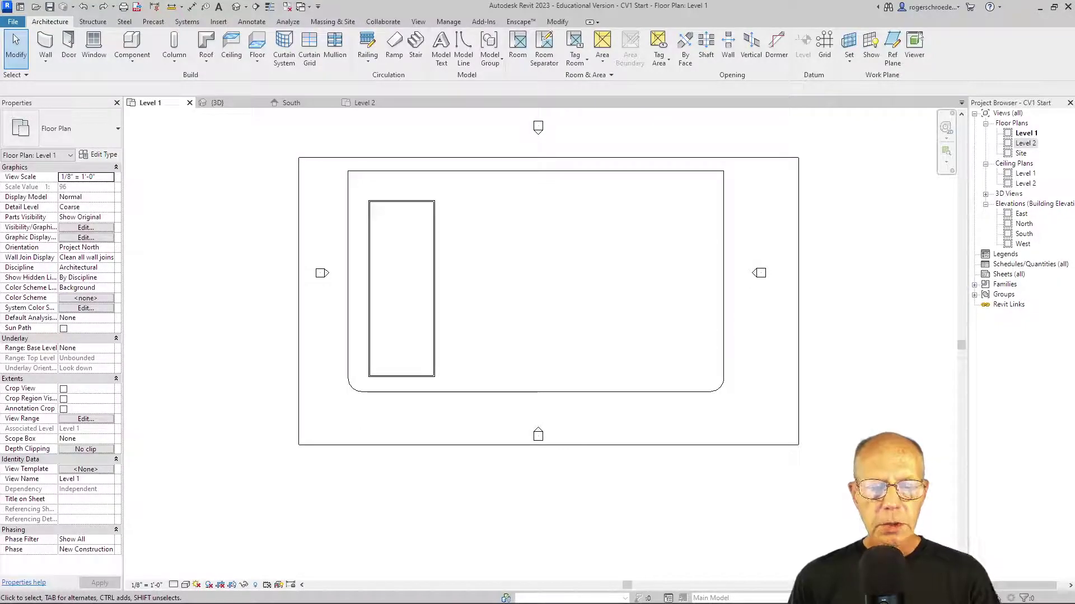
Step: Try moving the building's long east wall outward to make the building about 50' 6" wide, and undo the move
scroll(431, 329, up, 3)
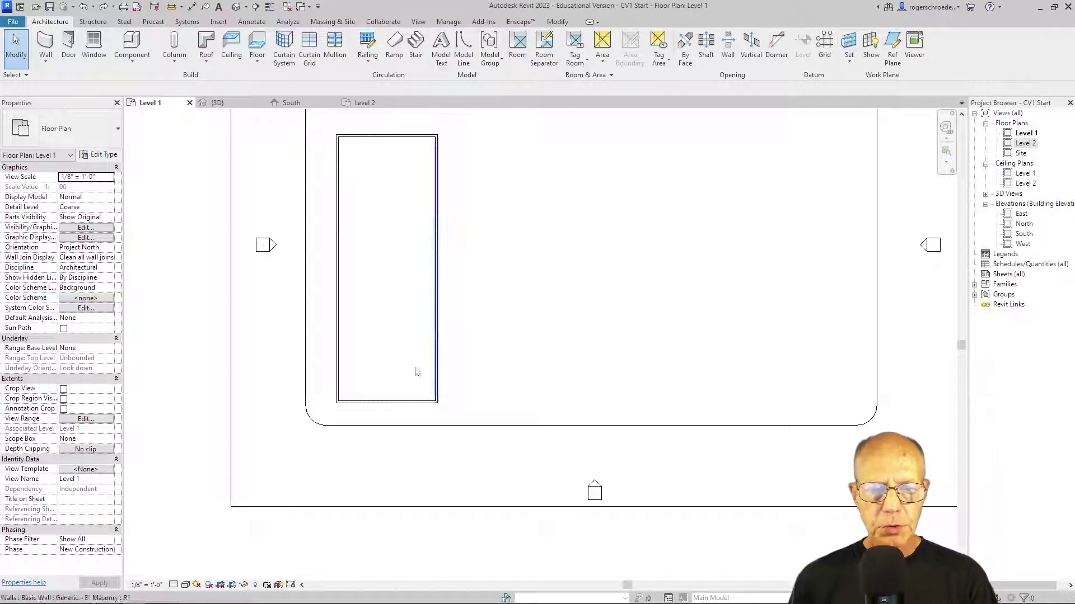
middle_drag(379, 308, 417, 395)
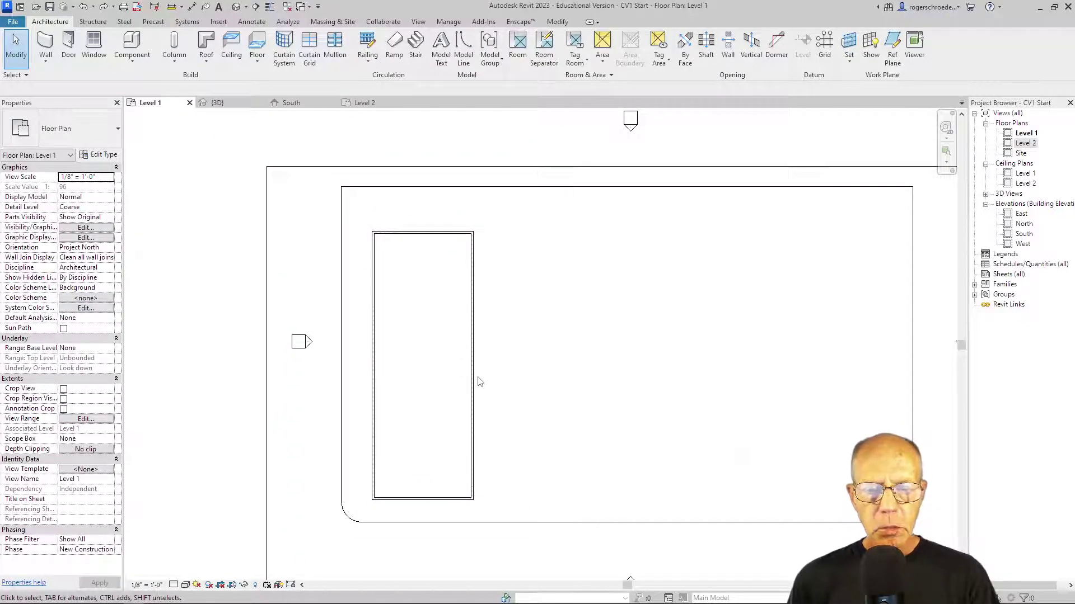
click(470, 310)
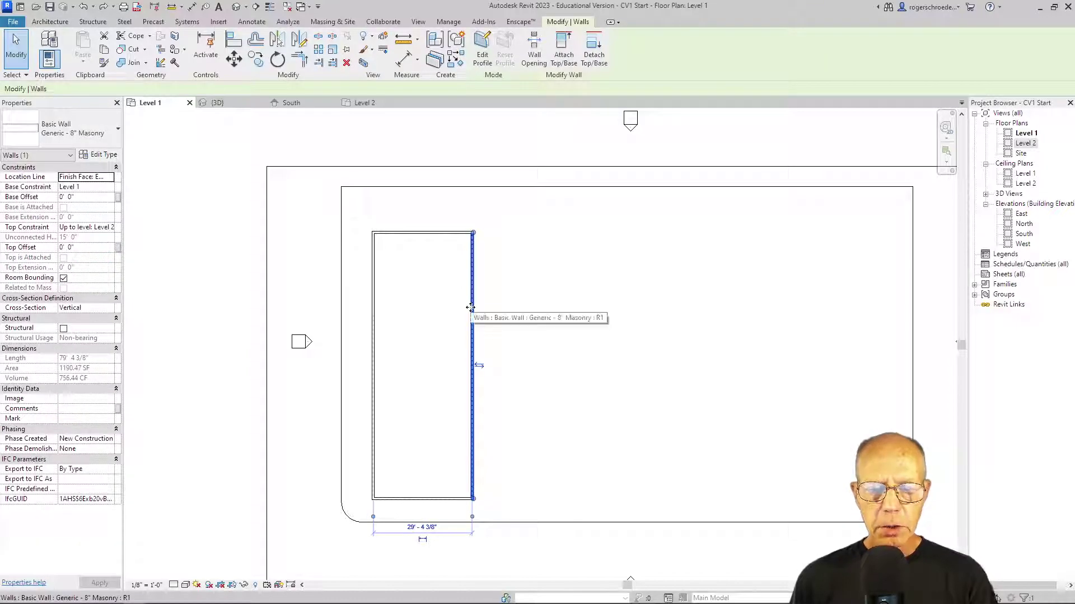
drag(471, 308, 543, 305)
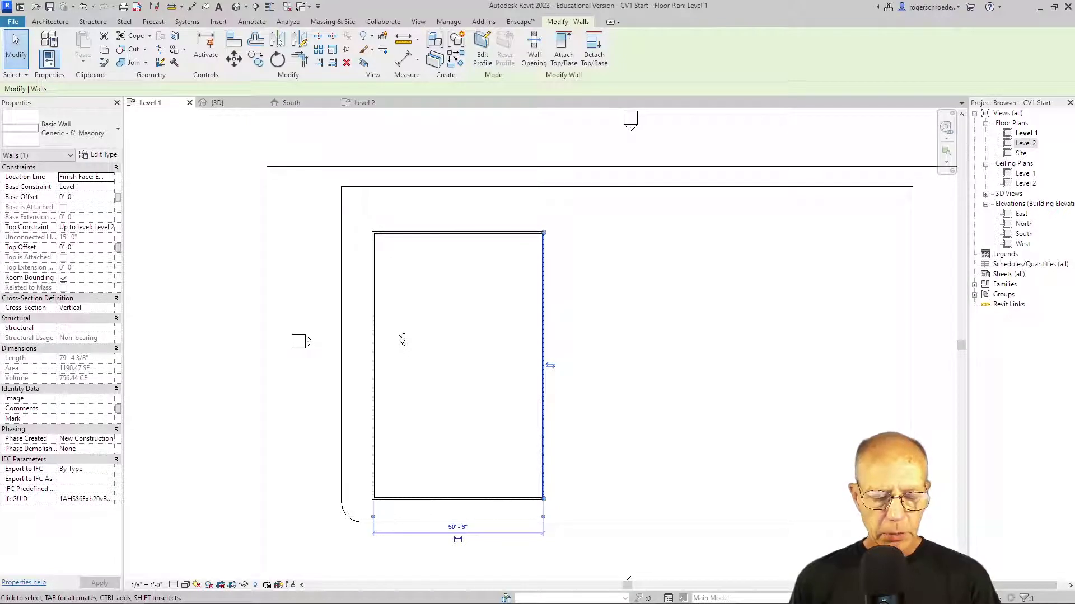
key(ctrl+z)
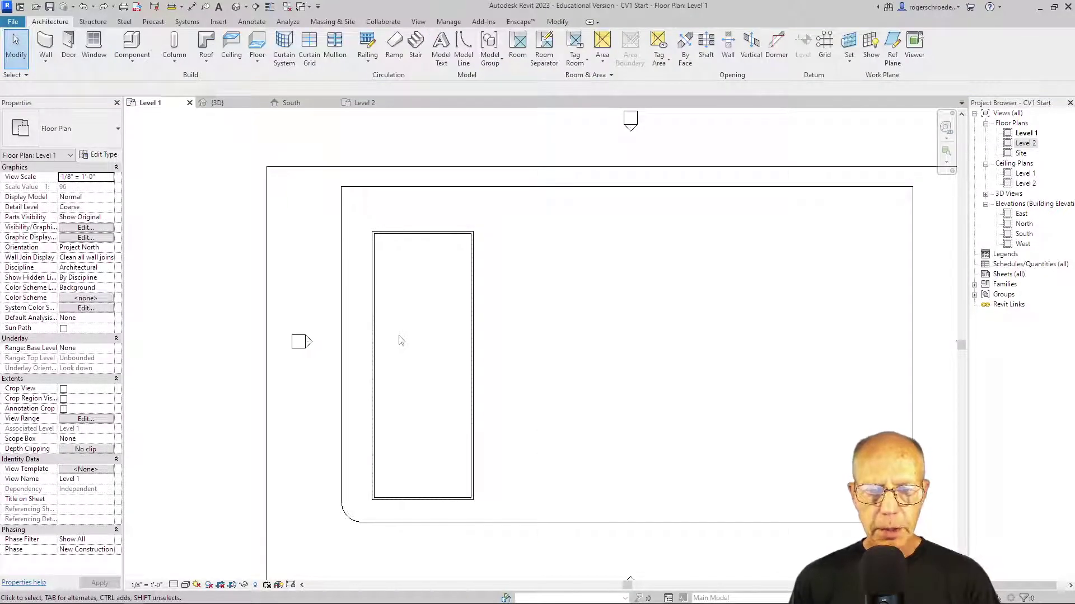
Step: Try setting the distance between the building's two short walls to 60', and undo the change
click(423, 233)
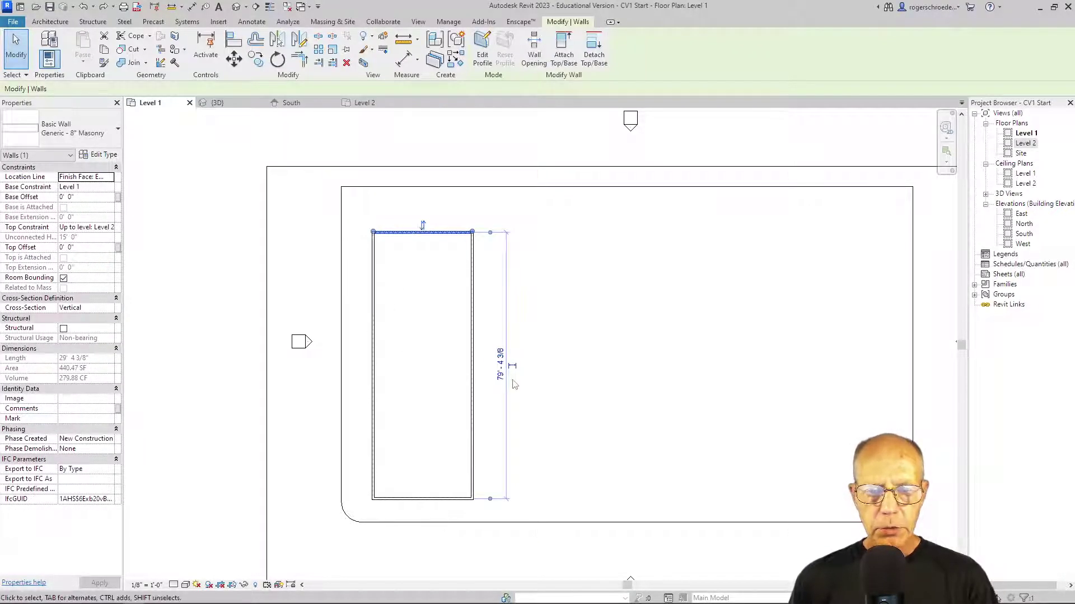
click(501, 367)
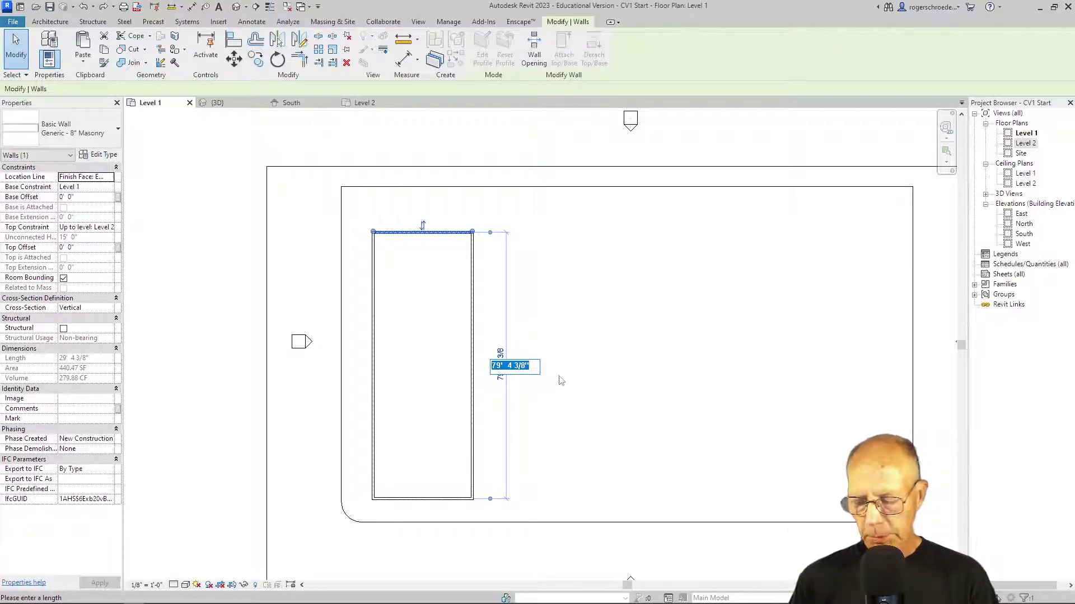
text(60)
key(Return)
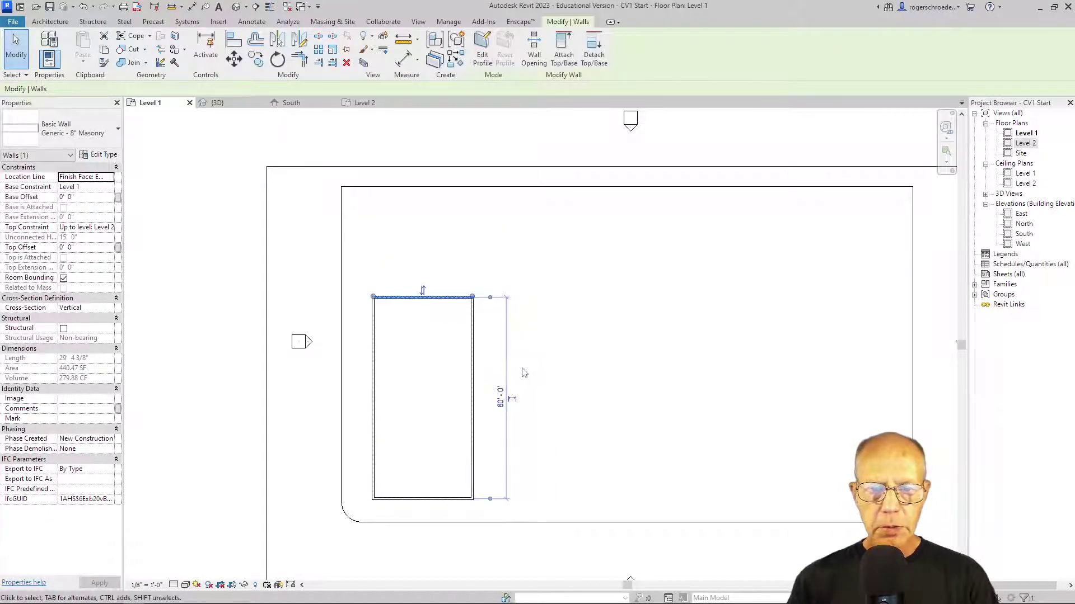
key(ctrl+z)
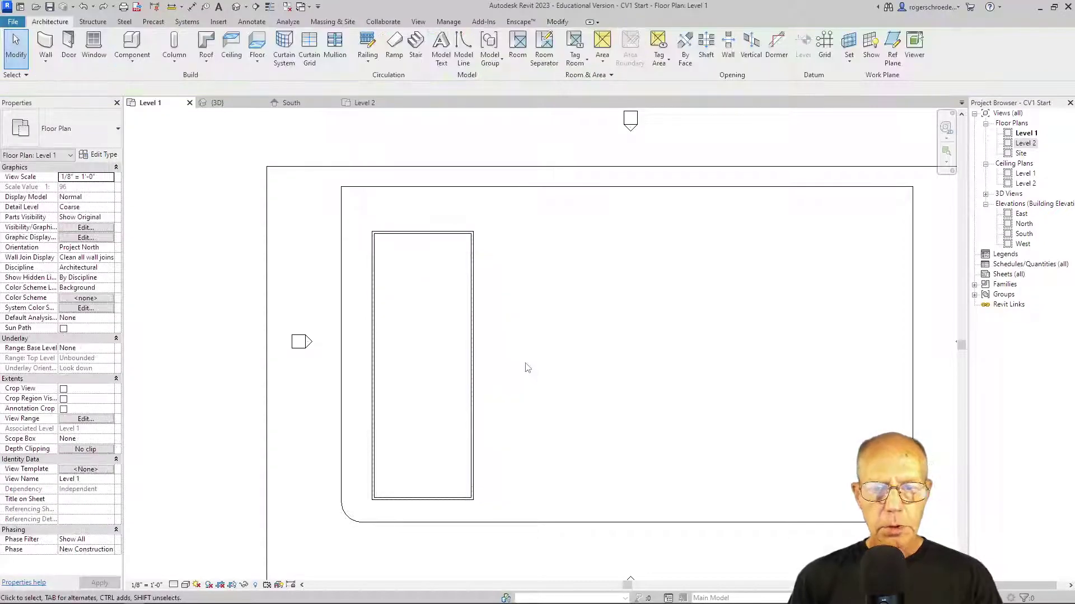
click(376, 285)
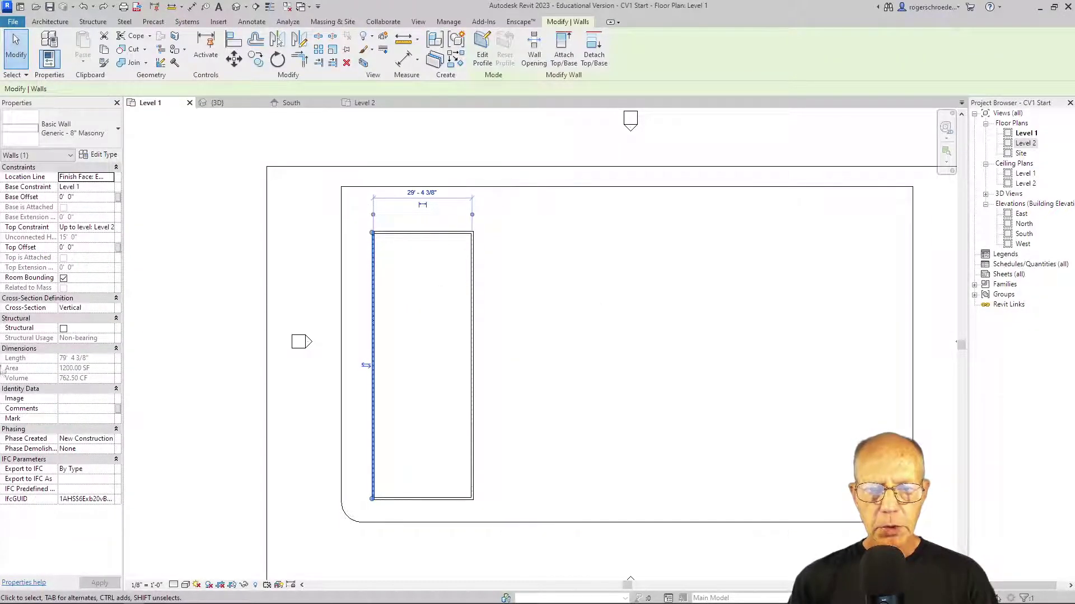
click(150, 324)
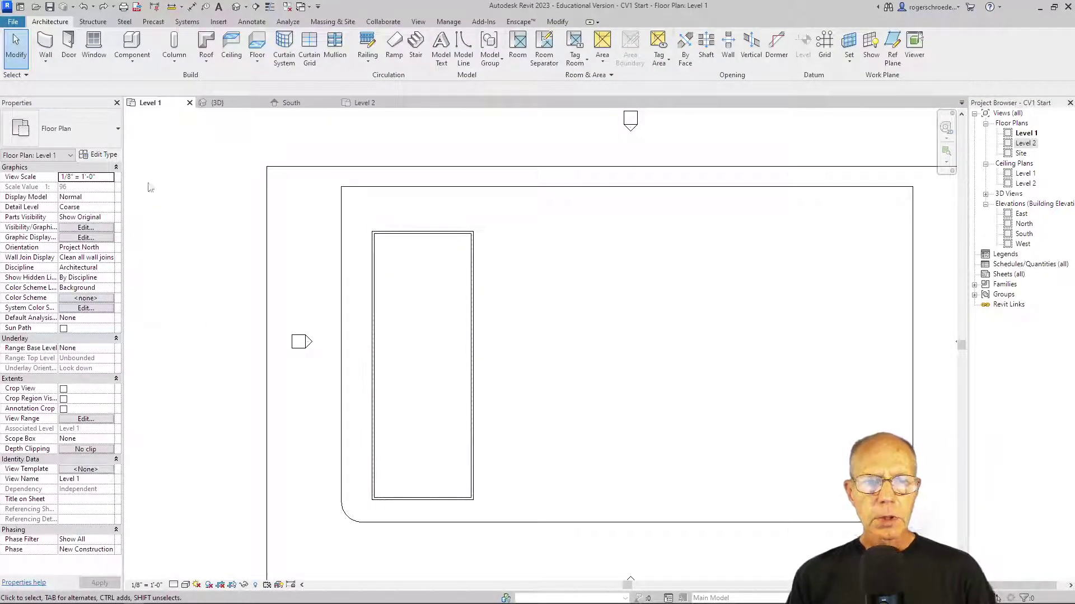
Step: Create a roof by footprint on Level 2 from the building's four walls, with sloped edges and a 2' overhang
click(211, 65)
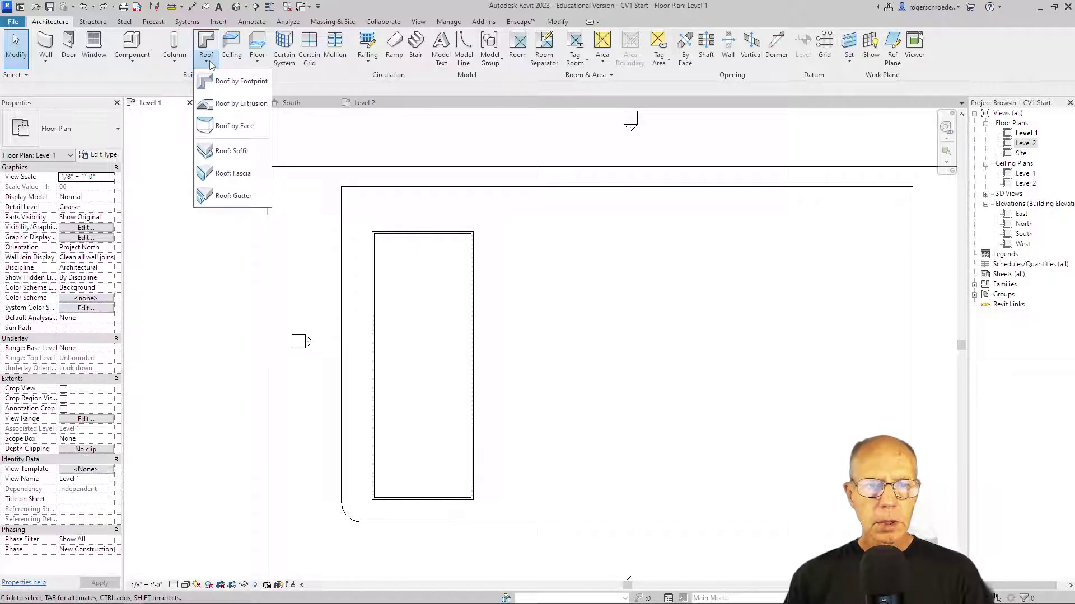
click(234, 82)
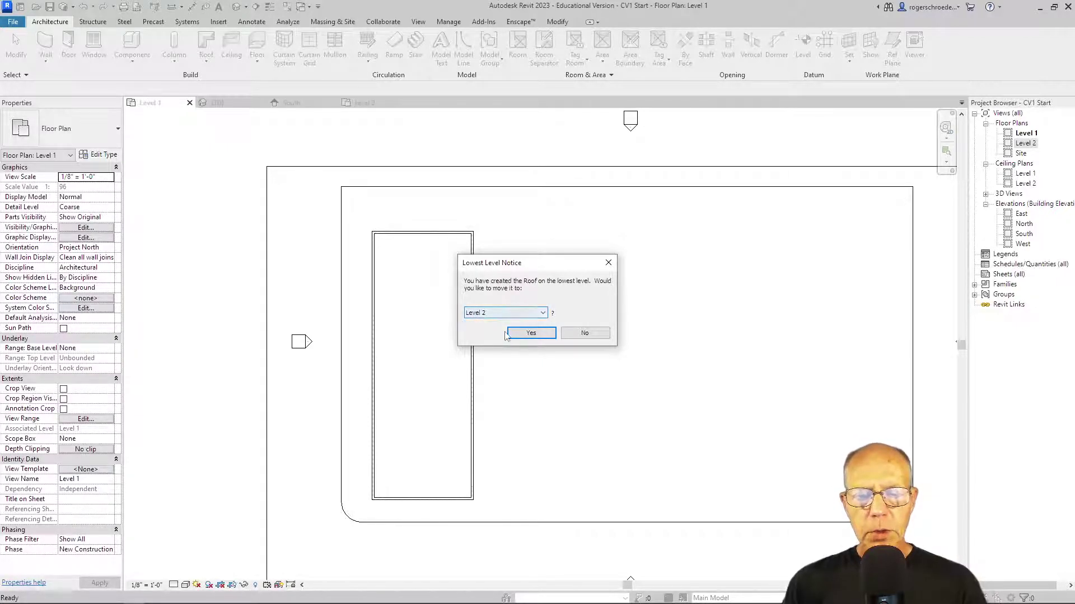
click(523, 334)
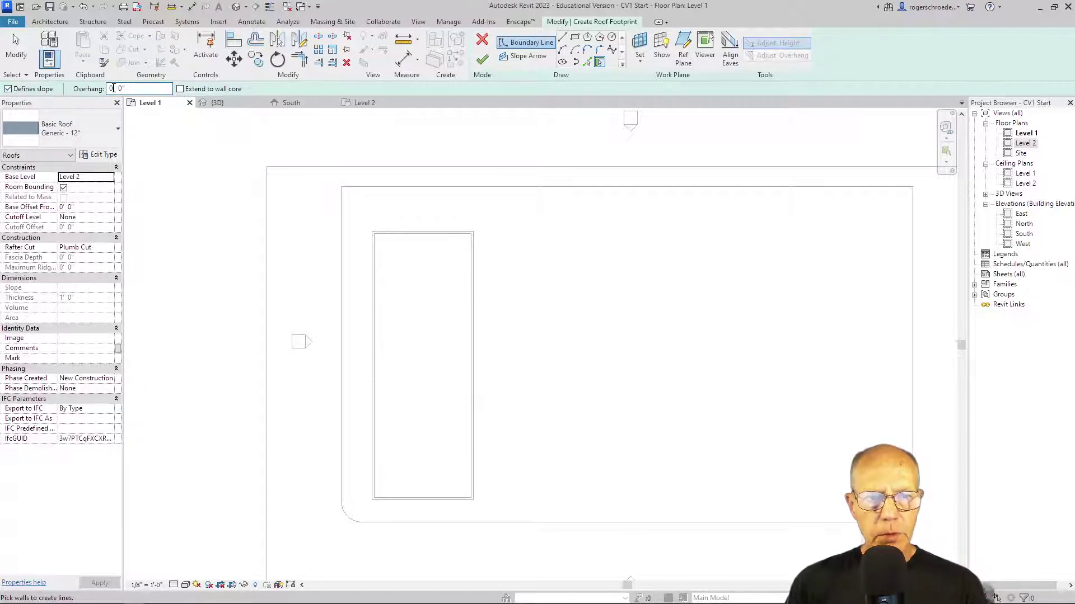
text(2)
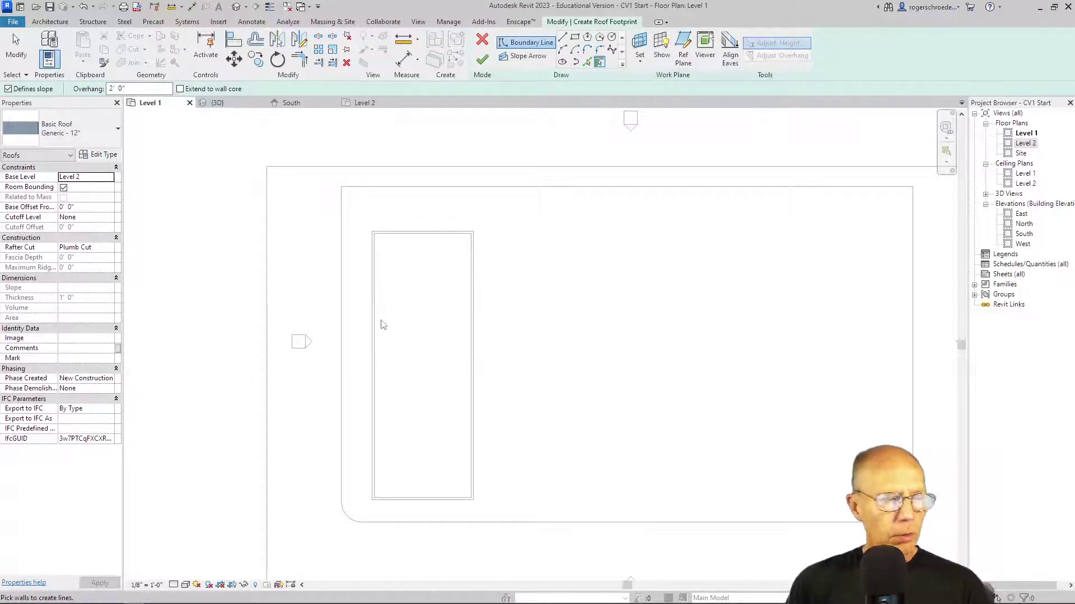
scroll(383, 325, up, 2)
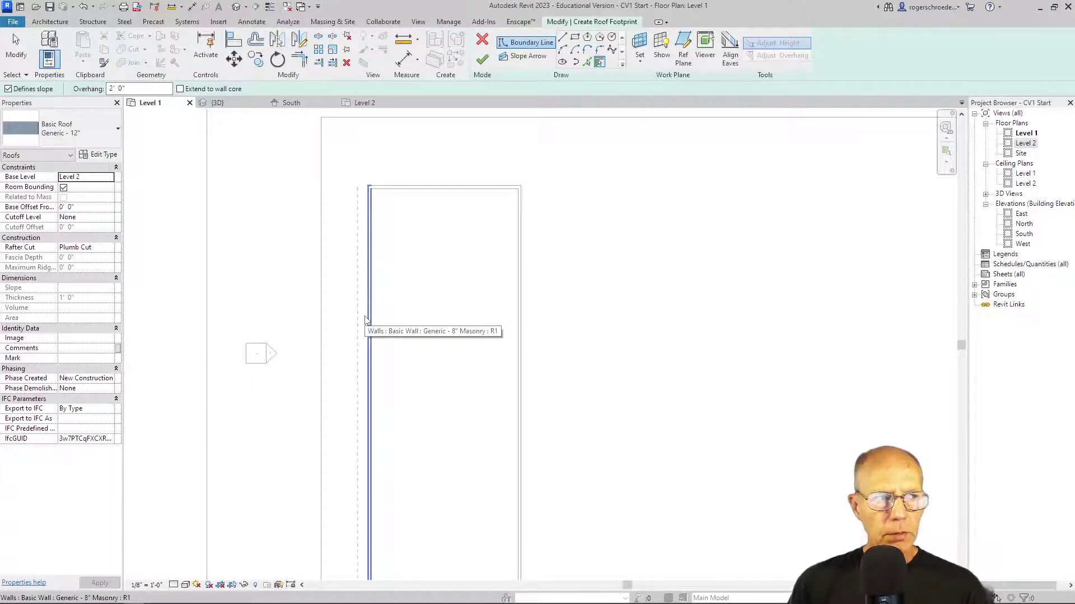
click(366, 320)
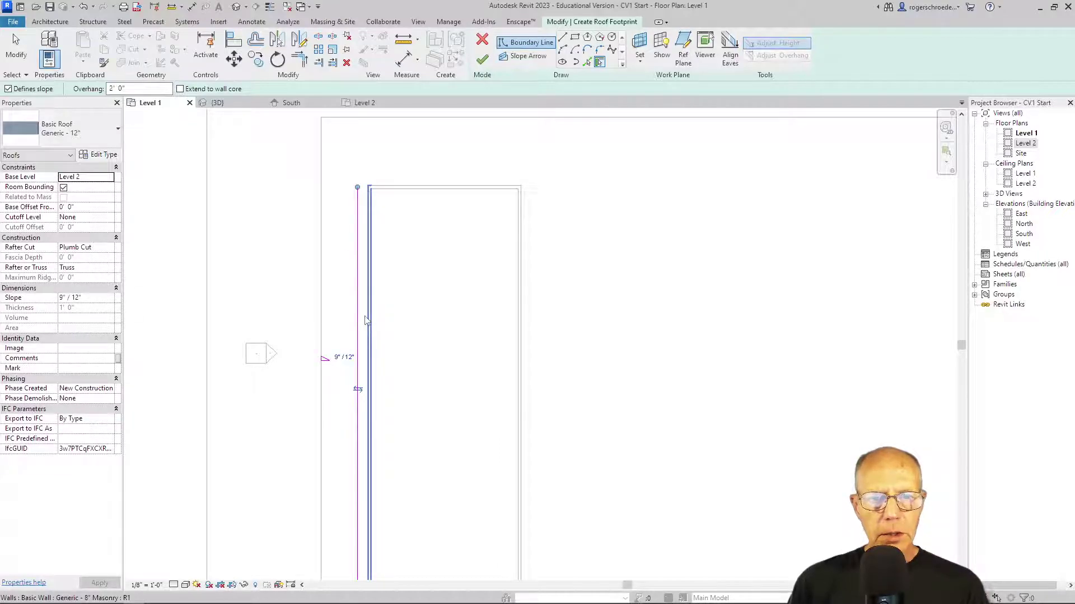
click(441, 183)
click(521, 226)
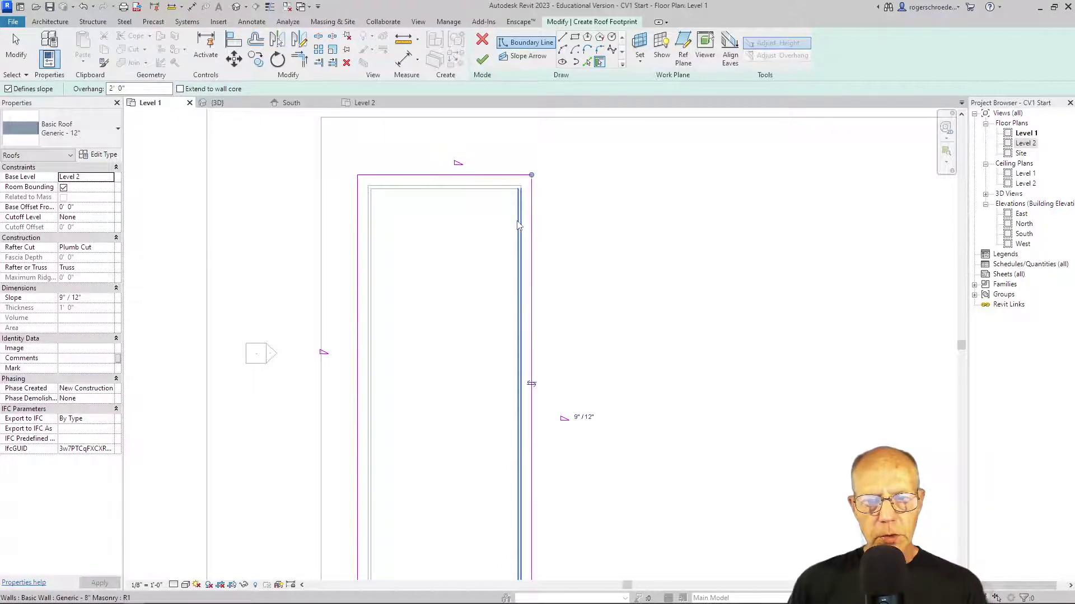
scroll(438, 330, down, 1)
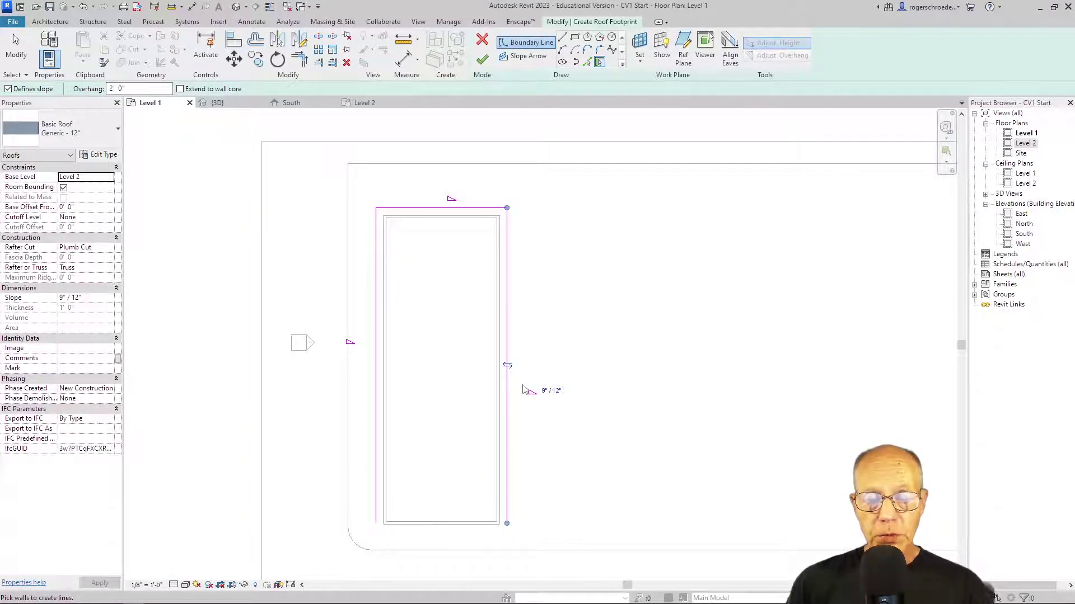
click(468, 527)
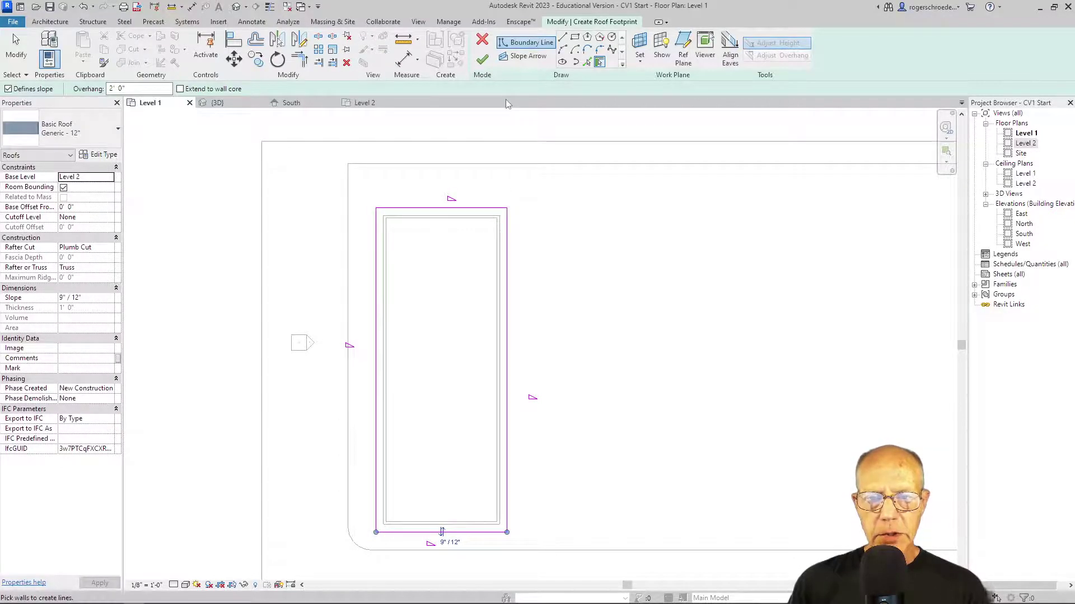
click(483, 61)
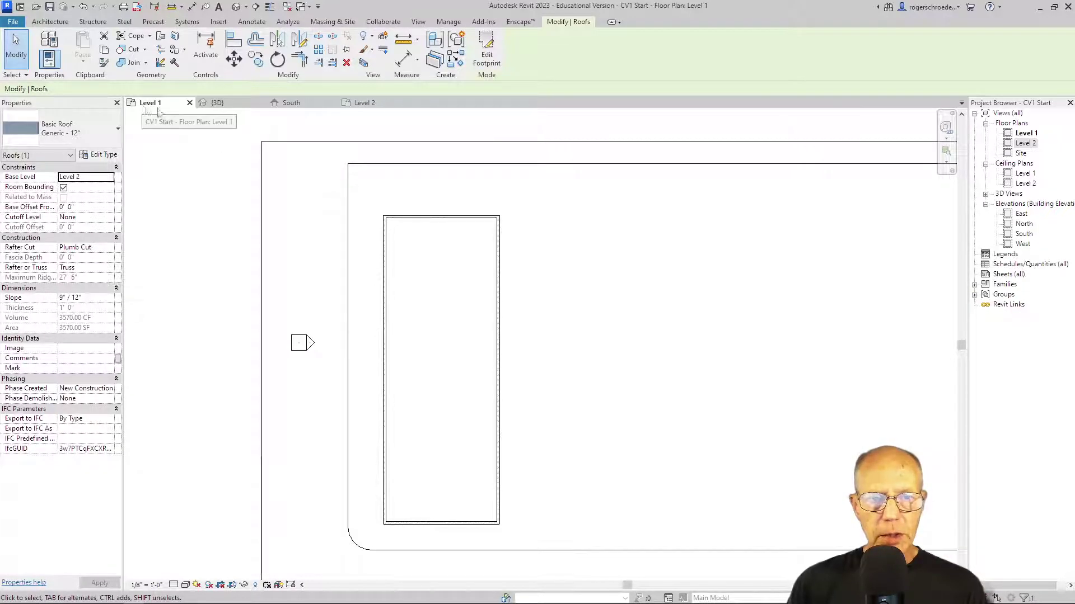
Step: Examine the finished roof in the Level 2 floor plan and in the 3D view
click(360, 104)
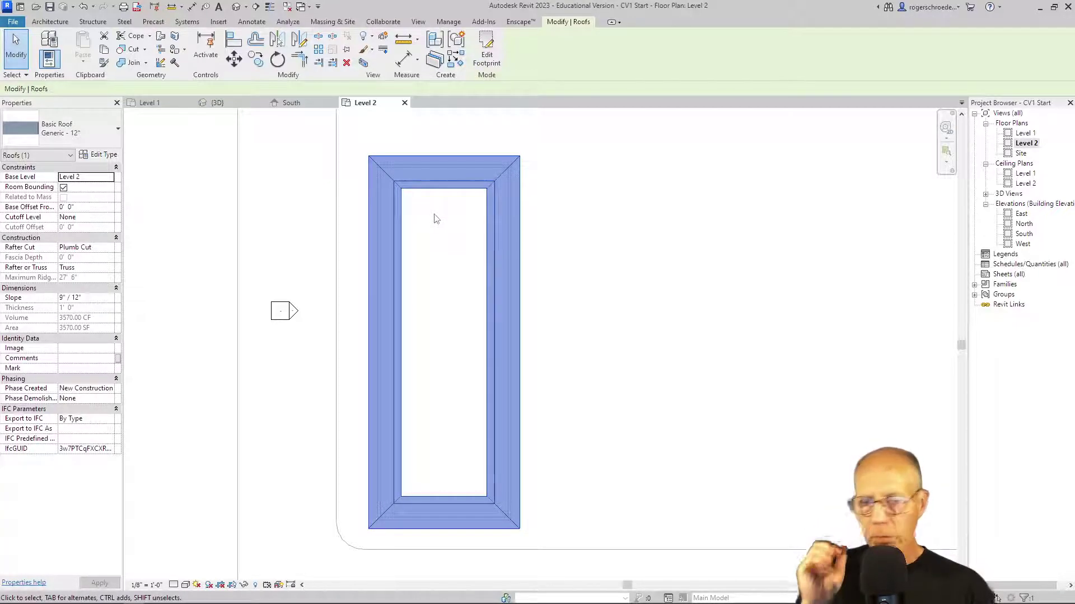
click(225, 106)
click(235, 176)
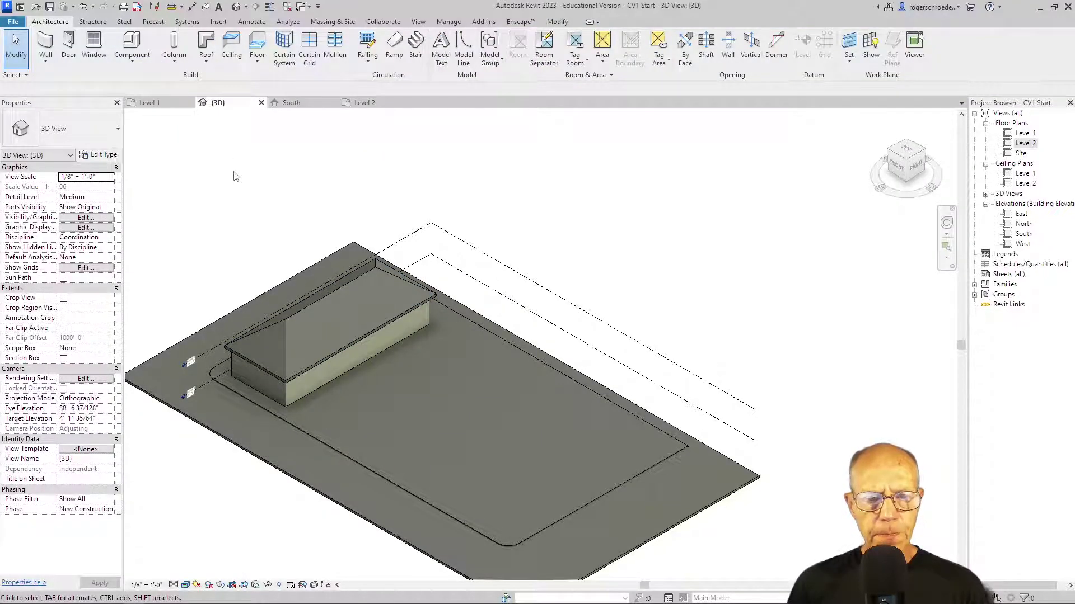
Step: Try setting the whole roof's slope to 3" / 12", and undo the slope change
scroll(277, 341, up, 3)
click(295, 347)
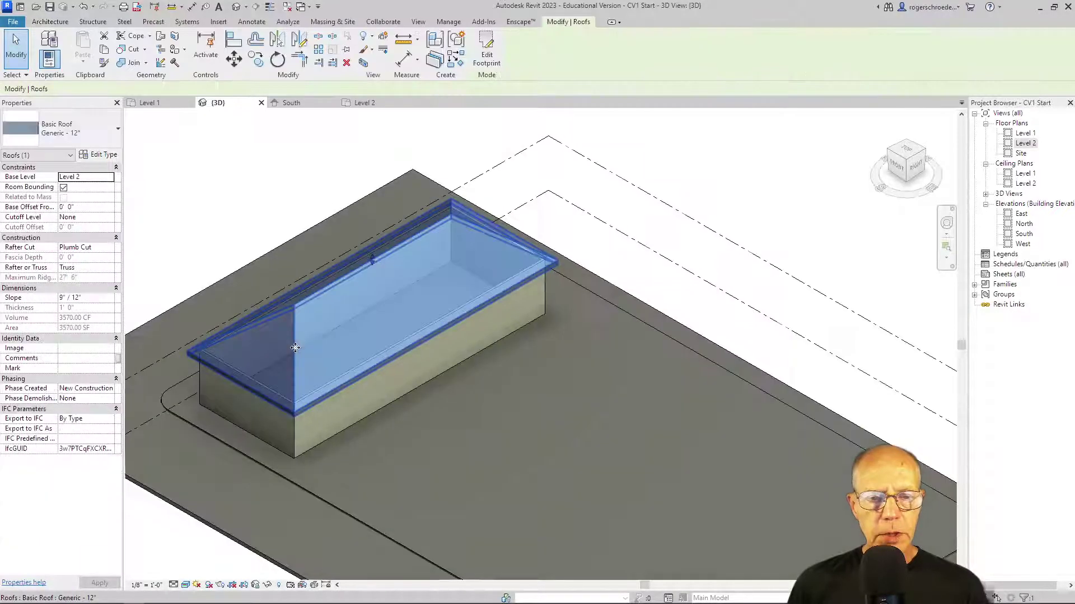
double_click(62, 298)
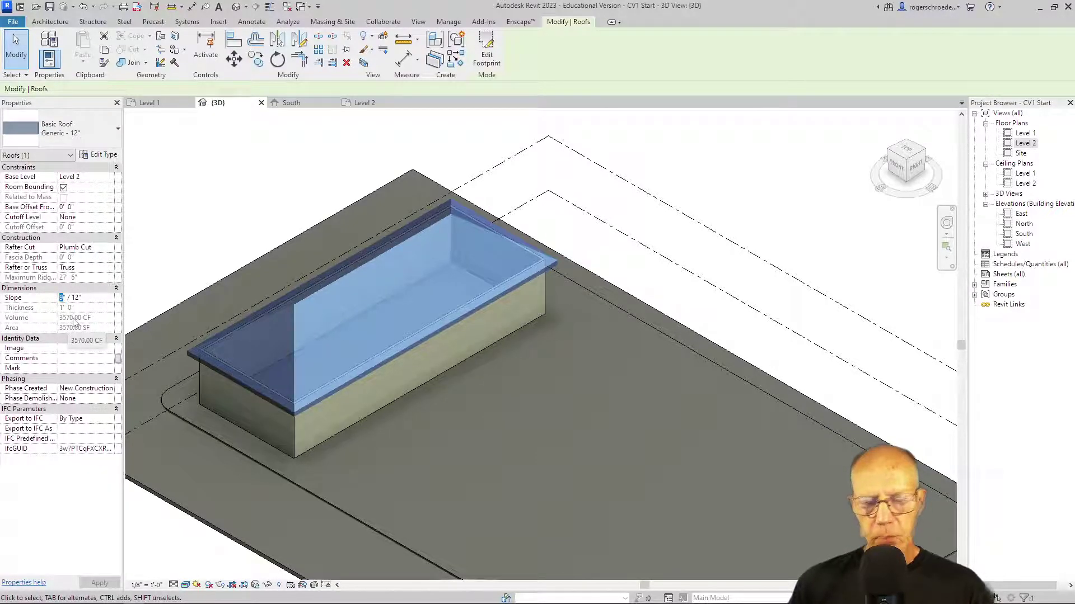
text(3)
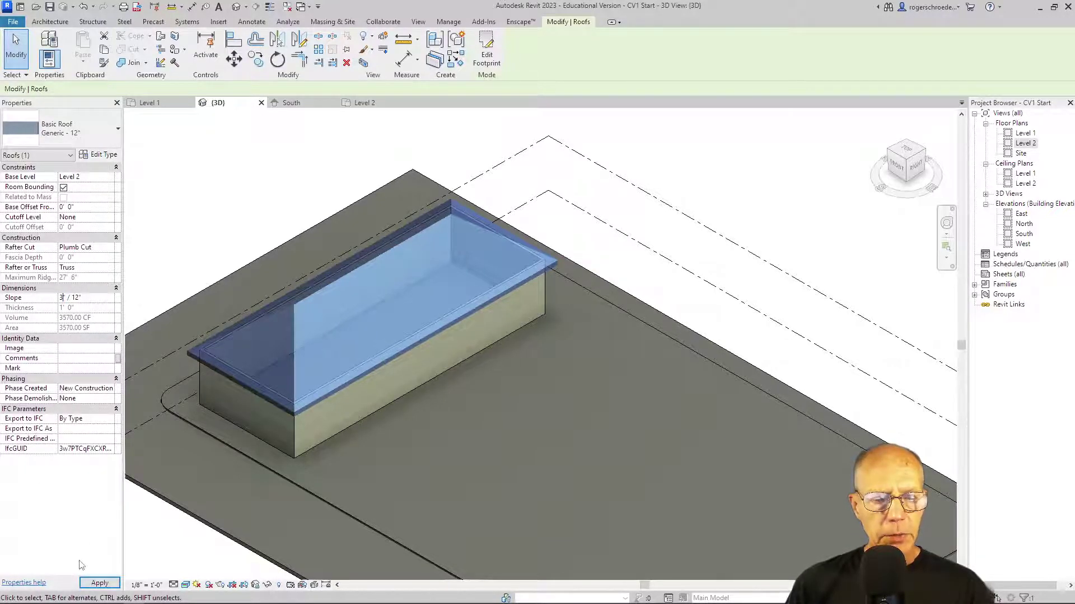
click(99, 582)
click(305, 124)
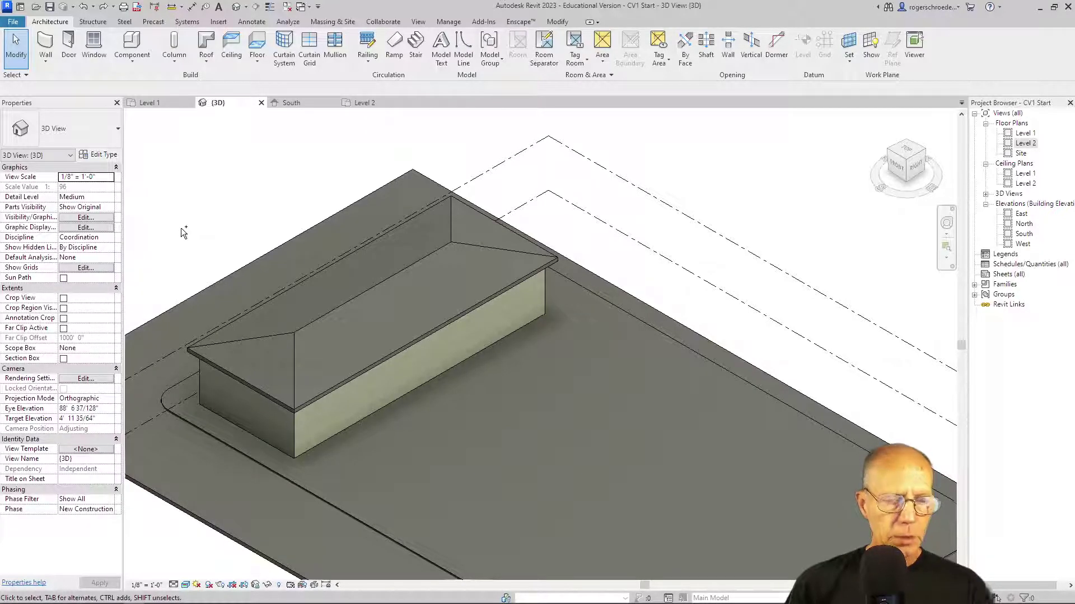
key(ctrl+z)
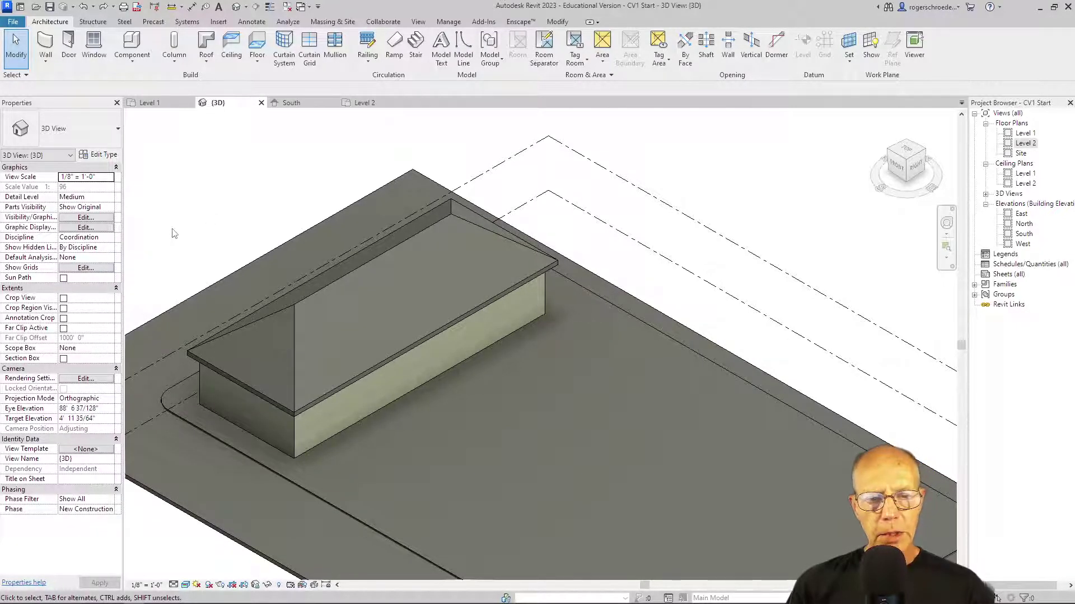